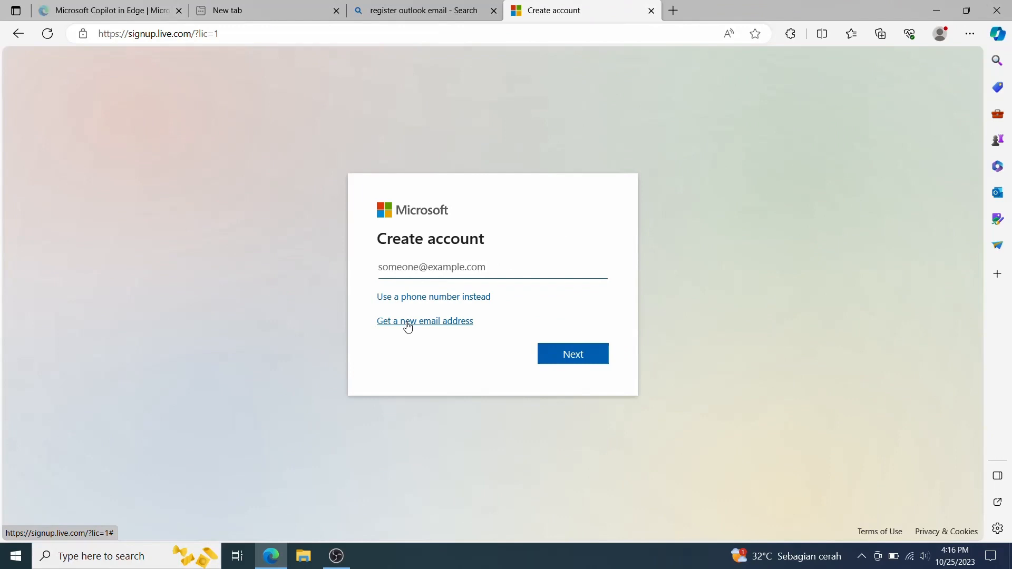
{"action": "left_click", "coordinate": [408, 323]}
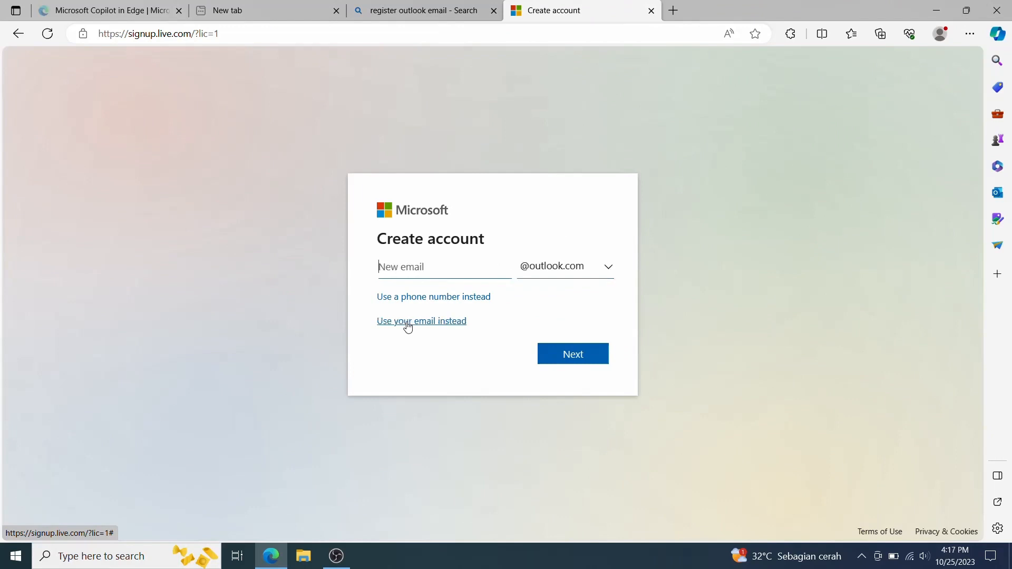
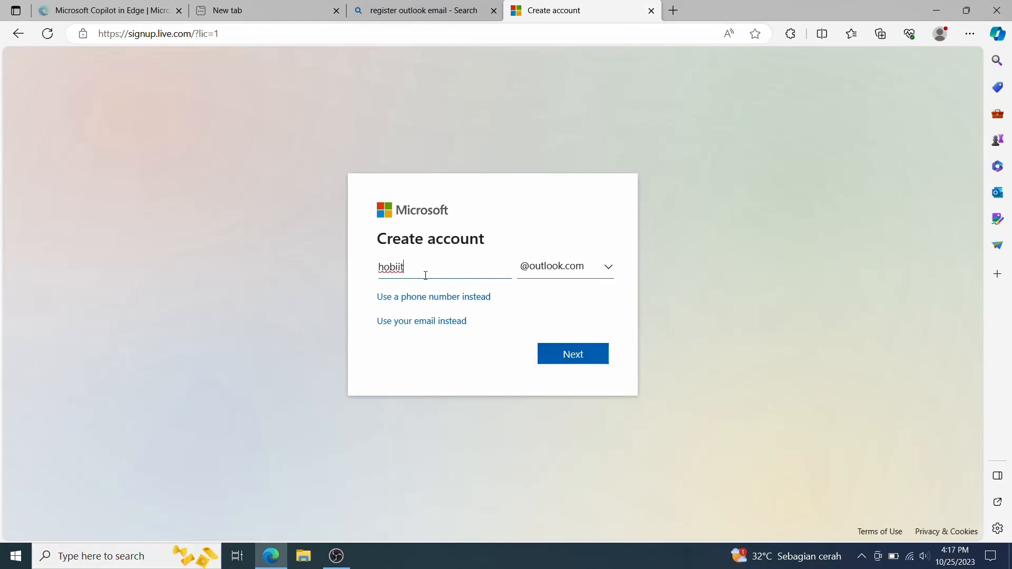
{"action": "left_click", "coordinate": [555, 357]}
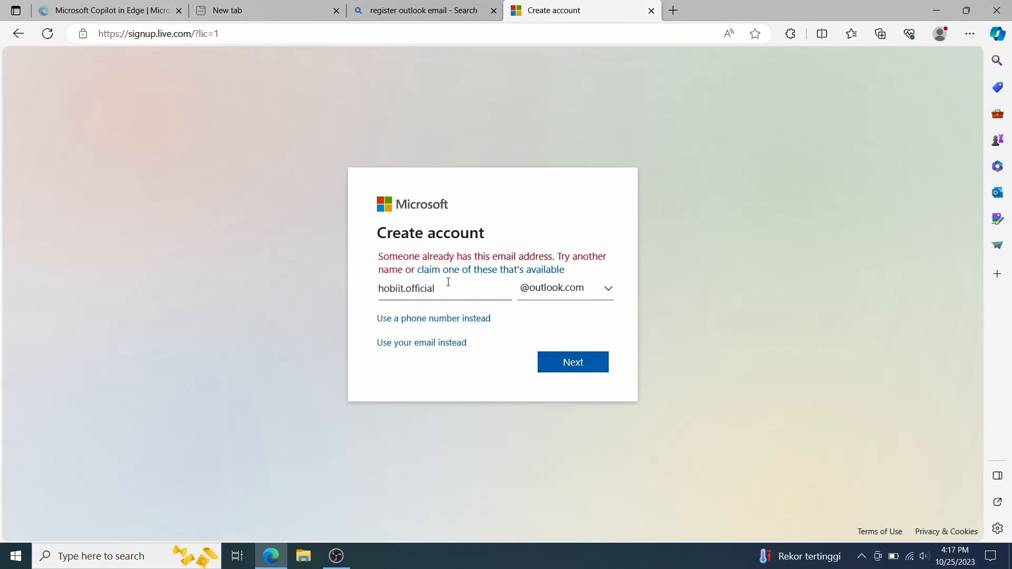
{"action": "left_click", "coordinate": [400, 289]}
{"action": "key", "text": "BackSpace"}
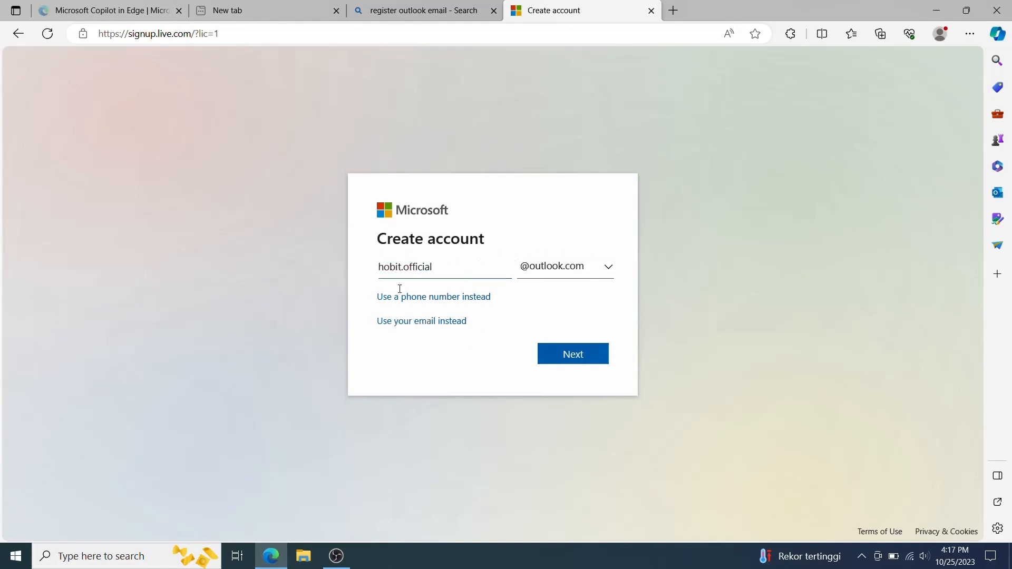
{"action": "left_click", "coordinate": [580, 367]}
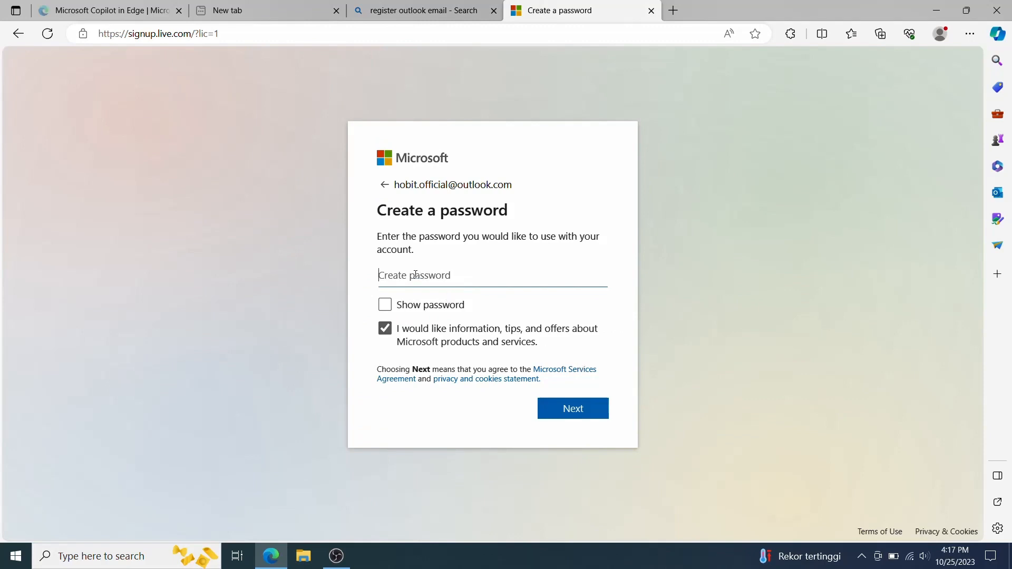
- Enter the account password with Microsoft promotional offers unticked and continue
{"action": "type", "text": "•••••••••••••"}
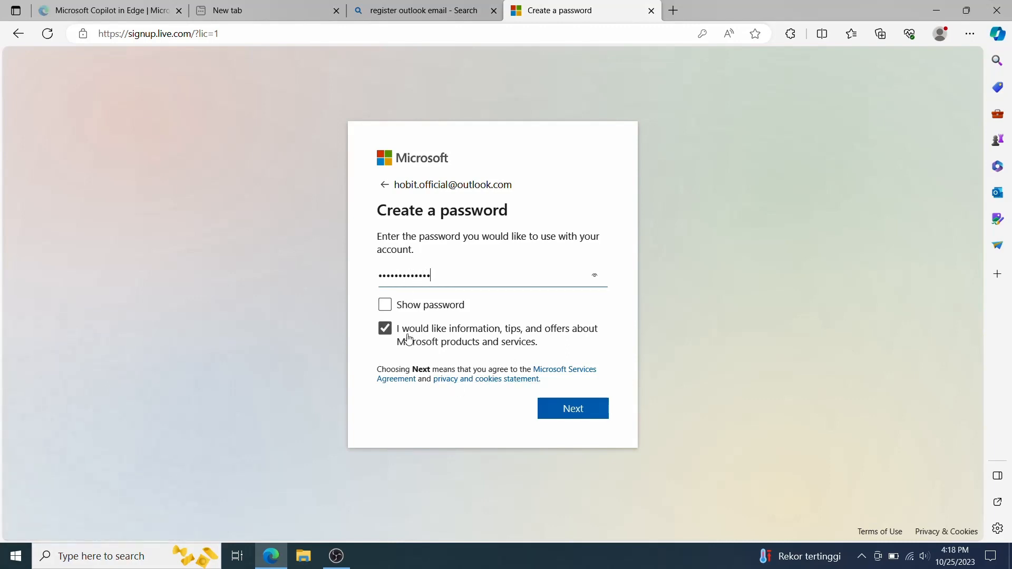
{"action": "left_click", "coordinate": [388, 331]}
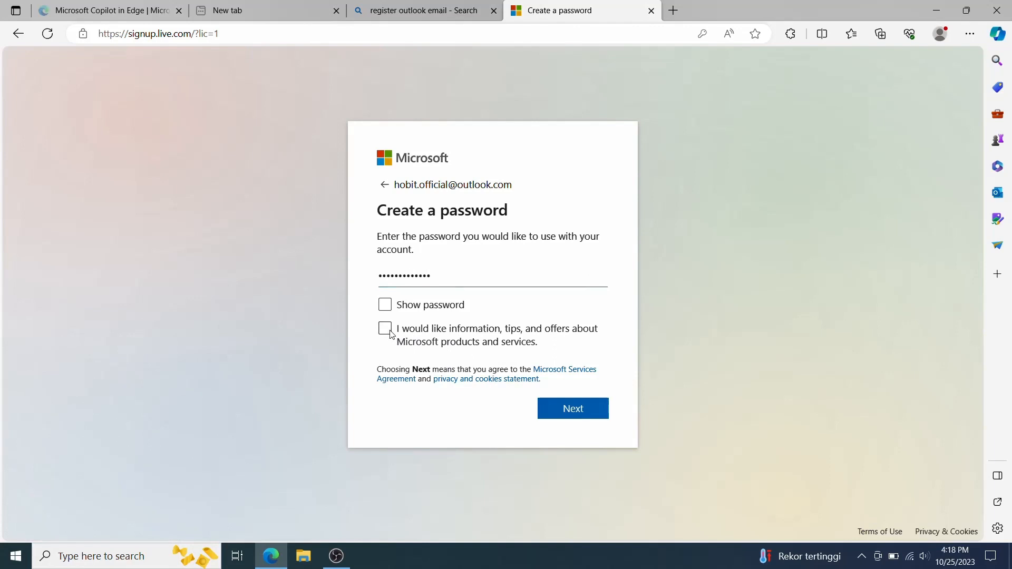
{"action": "left_click", "coordinate": [593, 417]}
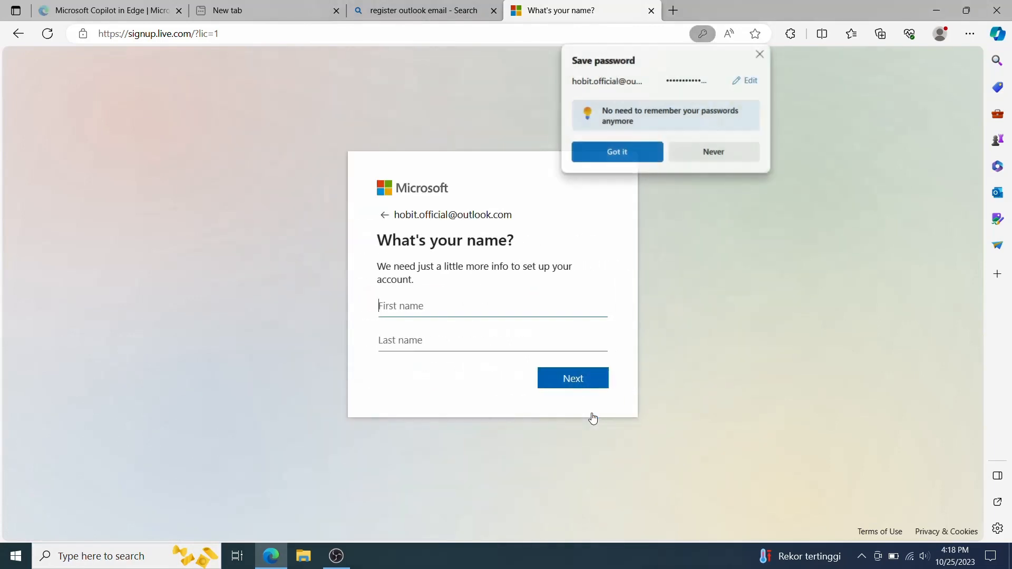
- Fill in the account holder's first and last name and continue
{"action": "type", "text": "Ho"}
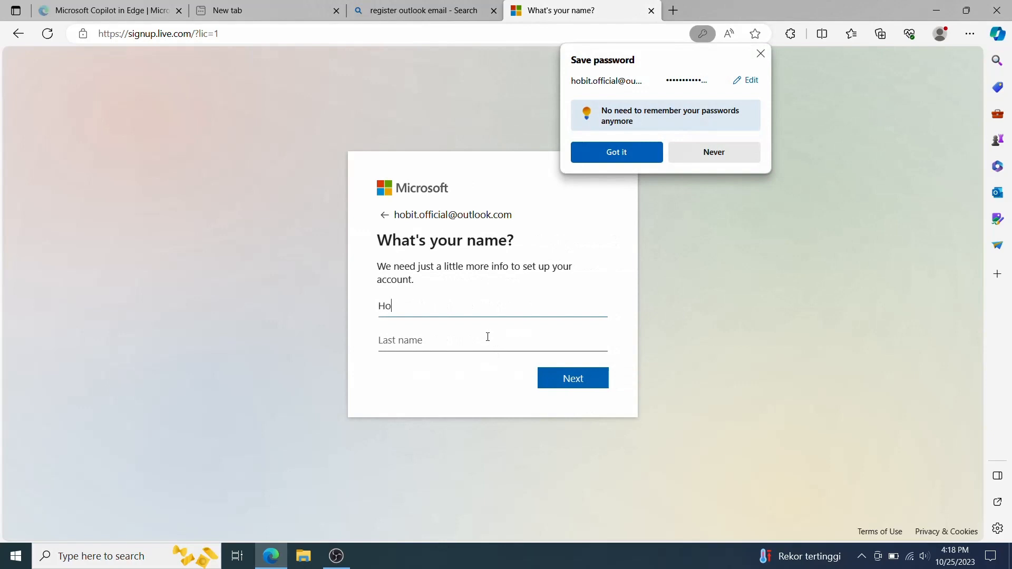
{"action": "type", "text": "bi"}
{"action": "left_click", "coordinate": [487, 337]}
{"action": "type", "text": "IT"}
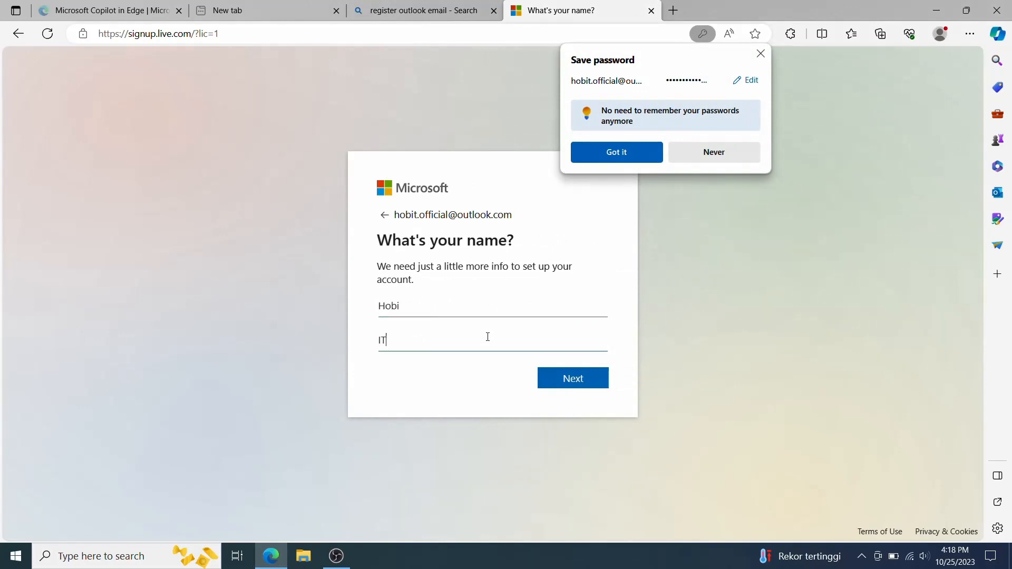
{"action": "left_click", "coordinate": [575, 383]}
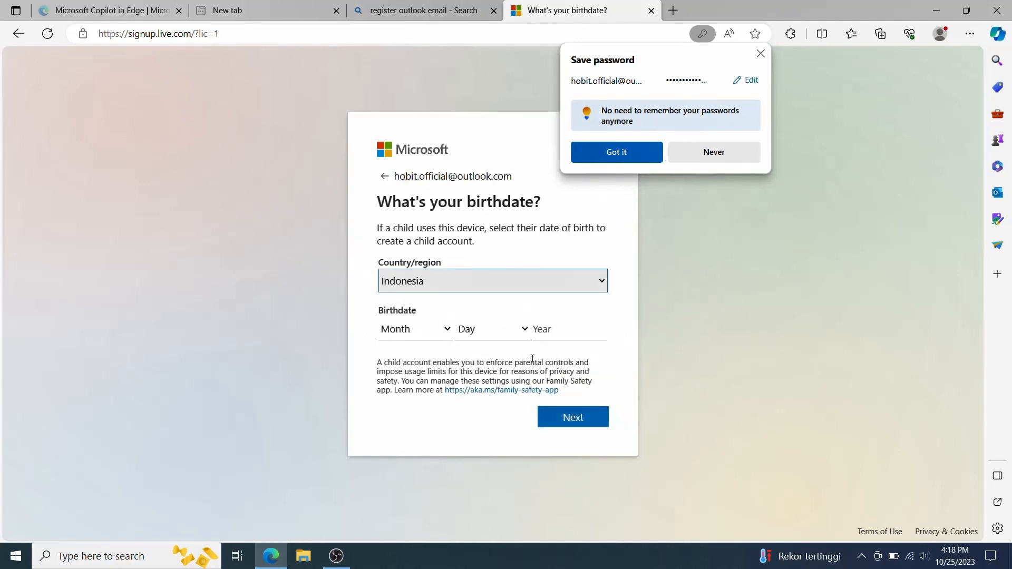
{"action": "left_click", "coordinate": [445, 338]}
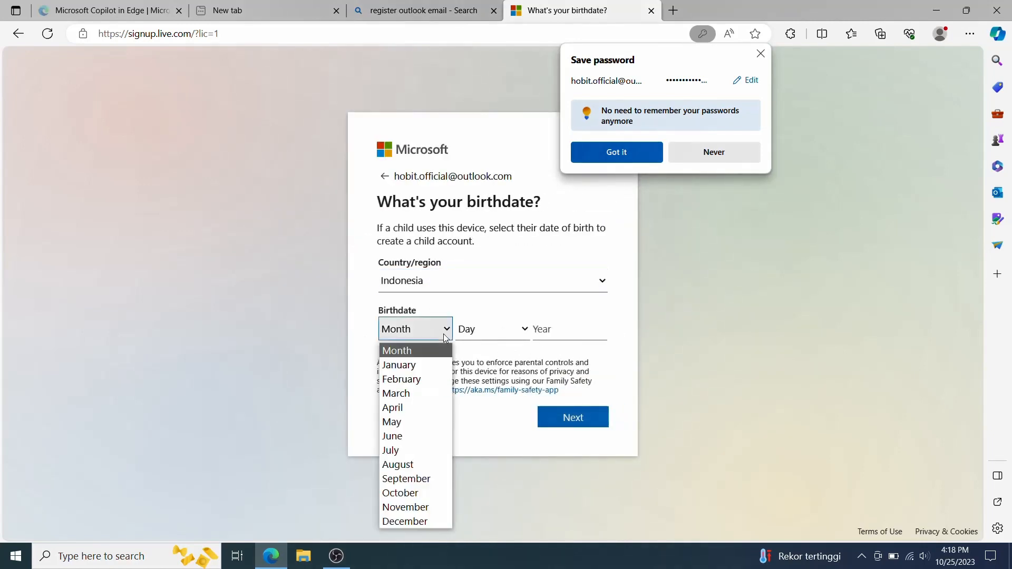
{"action": "left_click", "coordinate": [400, 507]}
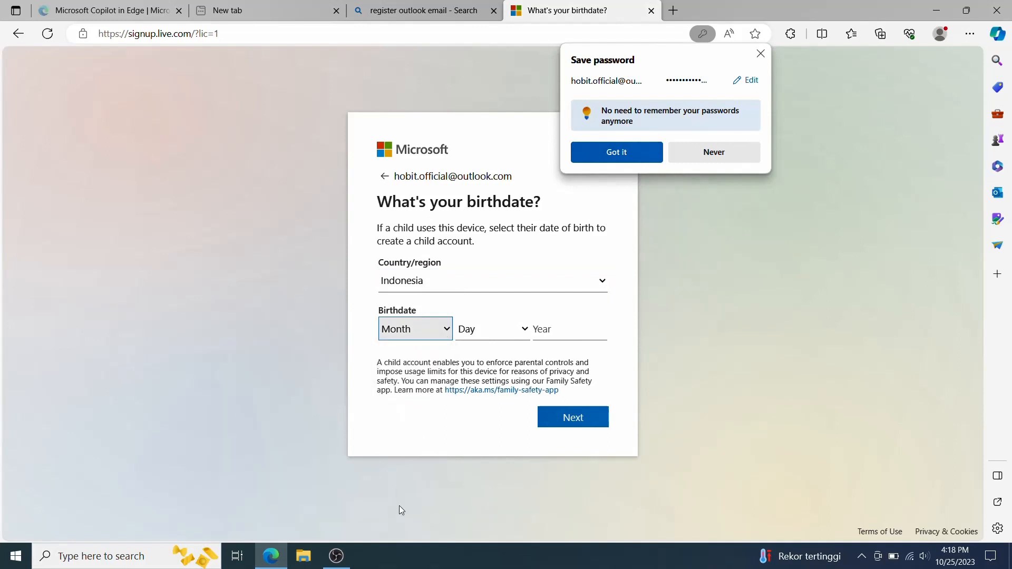
{"action": "left_click", "coordinate": [490, 334]}
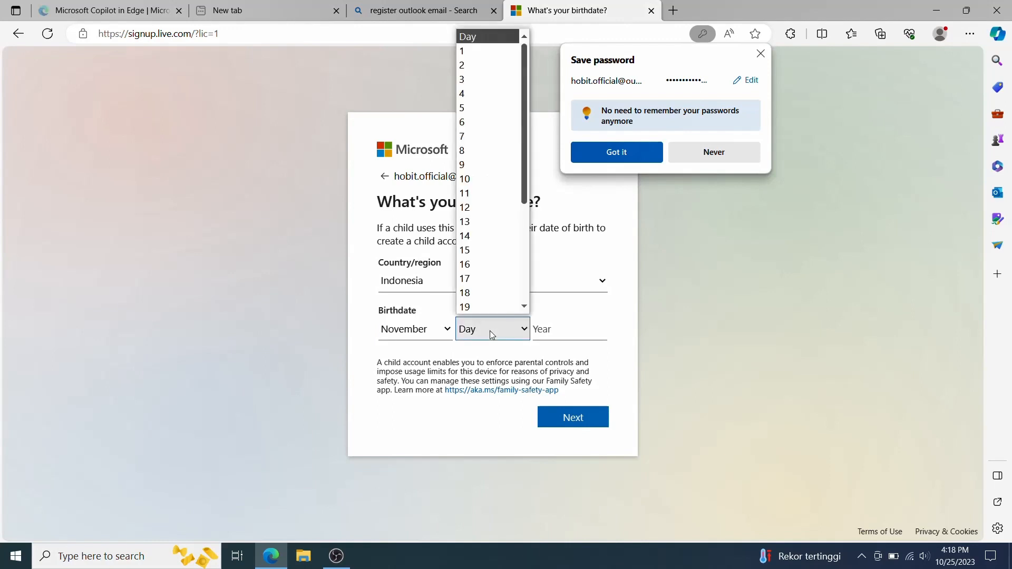
{"action": "left_click", "coordinate": [486, 305]}
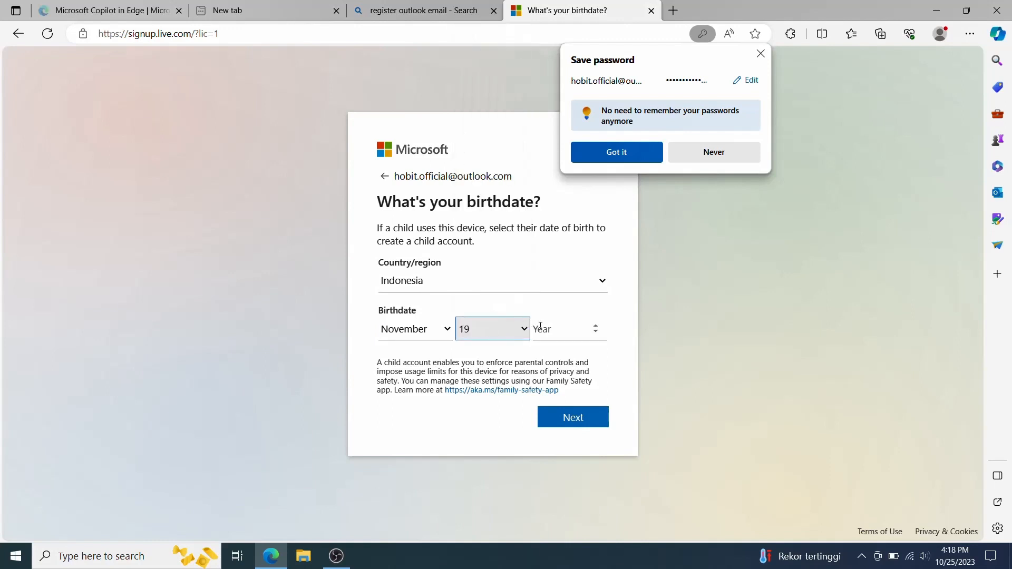
{"action": "left_click", "coordinate": [540, 327]}
{"action": "type", "text": "1990"}
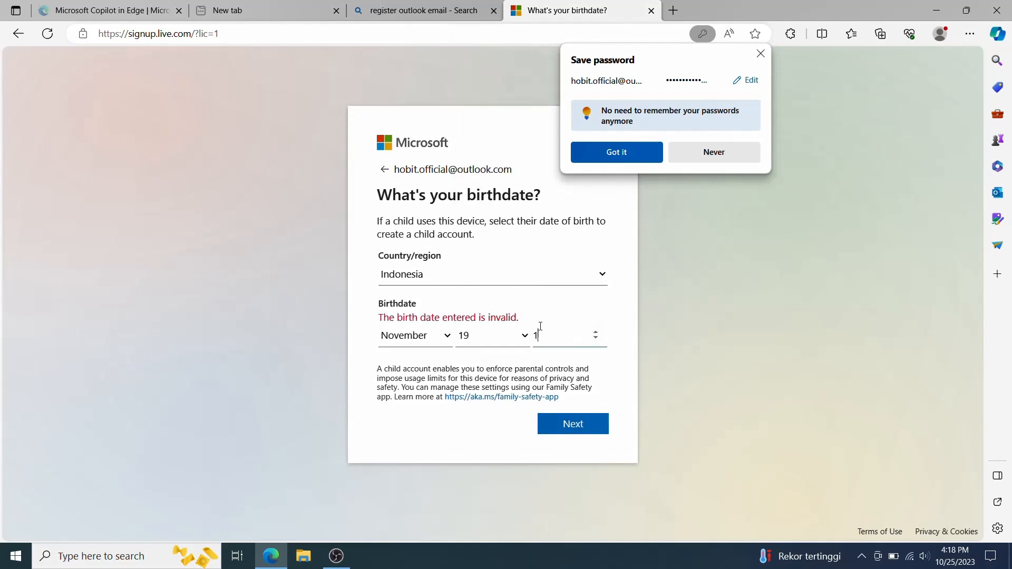
{"action": "left_click", "coordinate": [599, 426]}
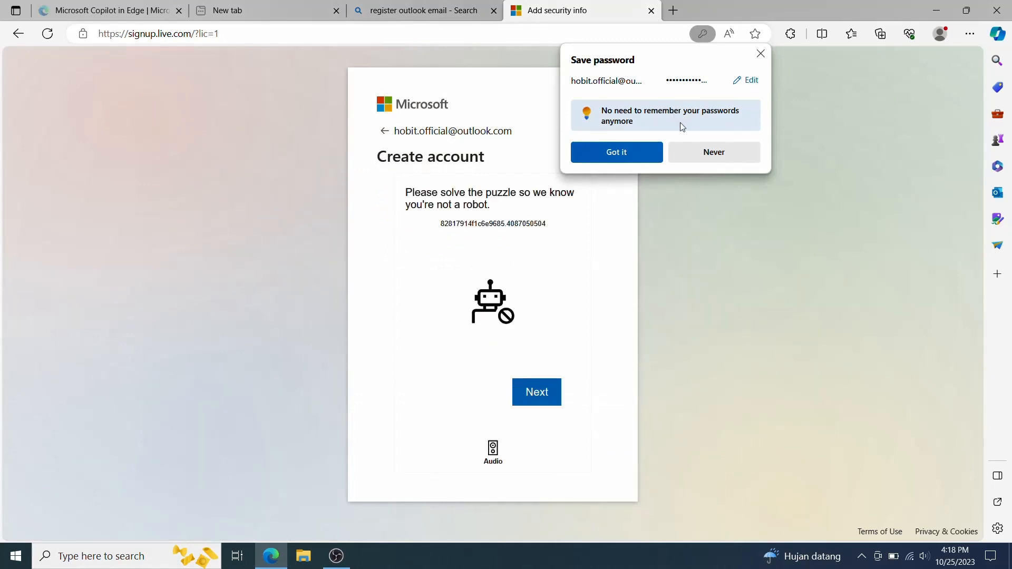
- Decline Edge's password saving and solve the first rotate-the-deer puzzle
{"action": "left_click", "coordinate": [691, 148]}
{"action": "left_click", "coordinate": [530, 399]}
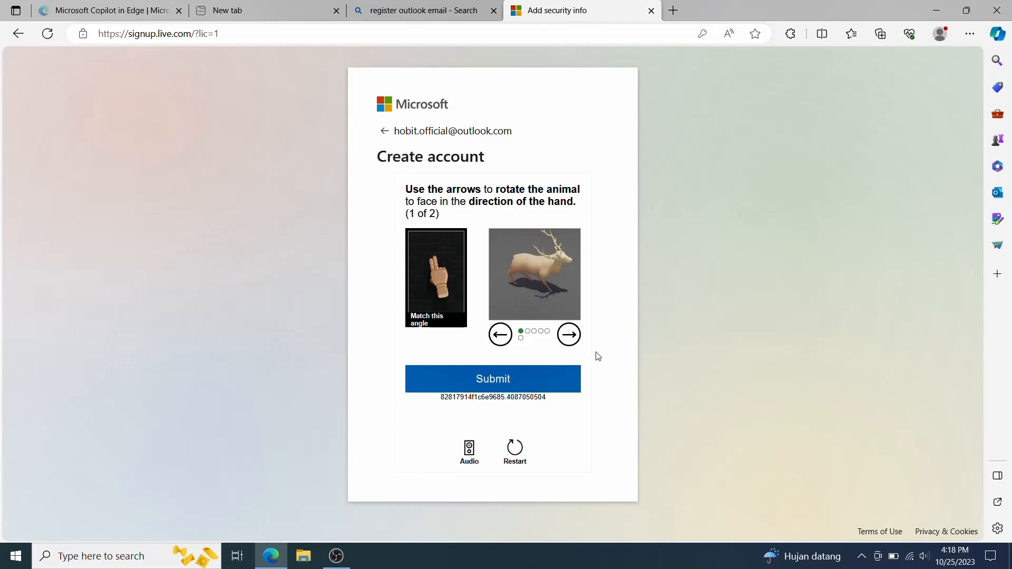
{"action": "left_click", "coordinate": [576, 342]}
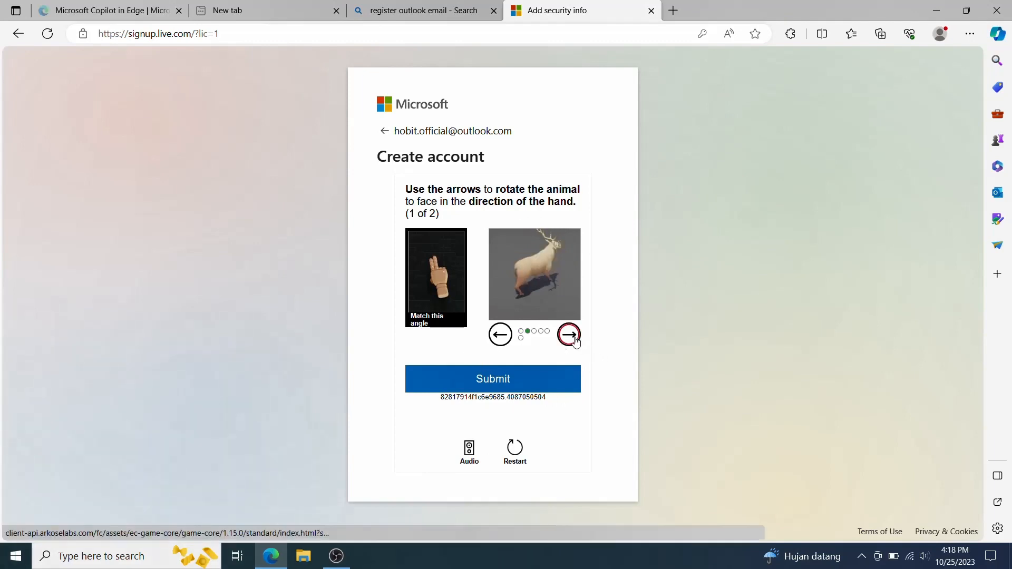
{"action": "double_click", "coordinate": [576, 342]}
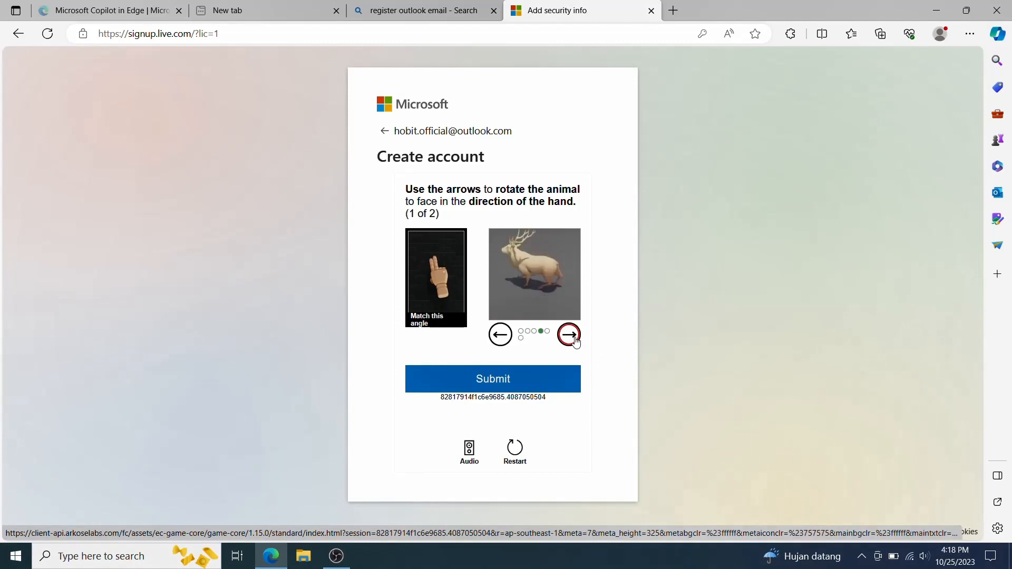
{"action": "left_click", "coordinate": [505, 336]}
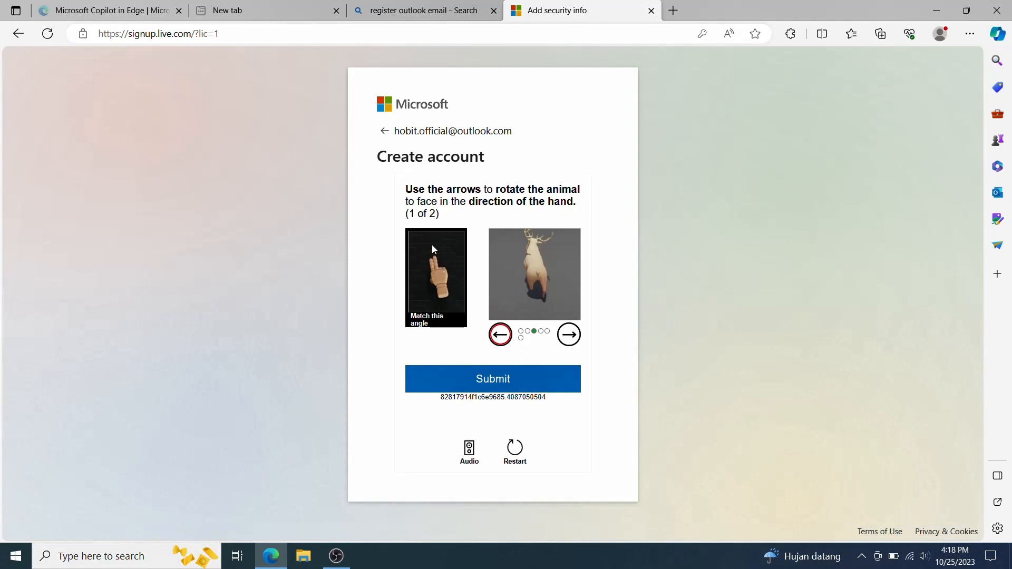
{"action": "left_click", "coordinate": [497, 388]}
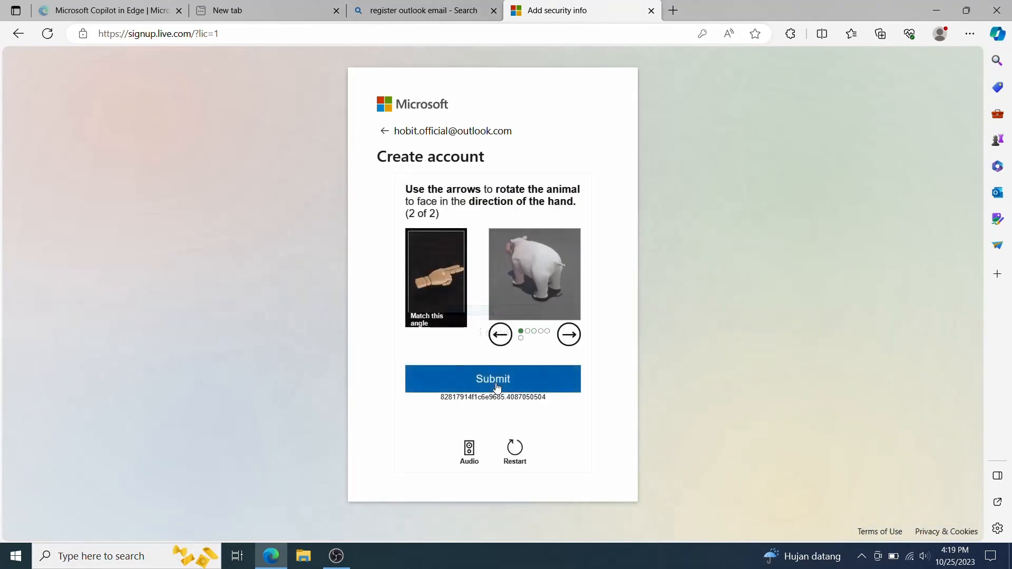
- Rotate the second animal four steps to match the hand and submit
{"action": "left_click", "coordinate": [563, 336]}
{"action": "left_click", "coordinate": [563, 336]}
{"action": "left_click", "coordinate": [563, 336]}
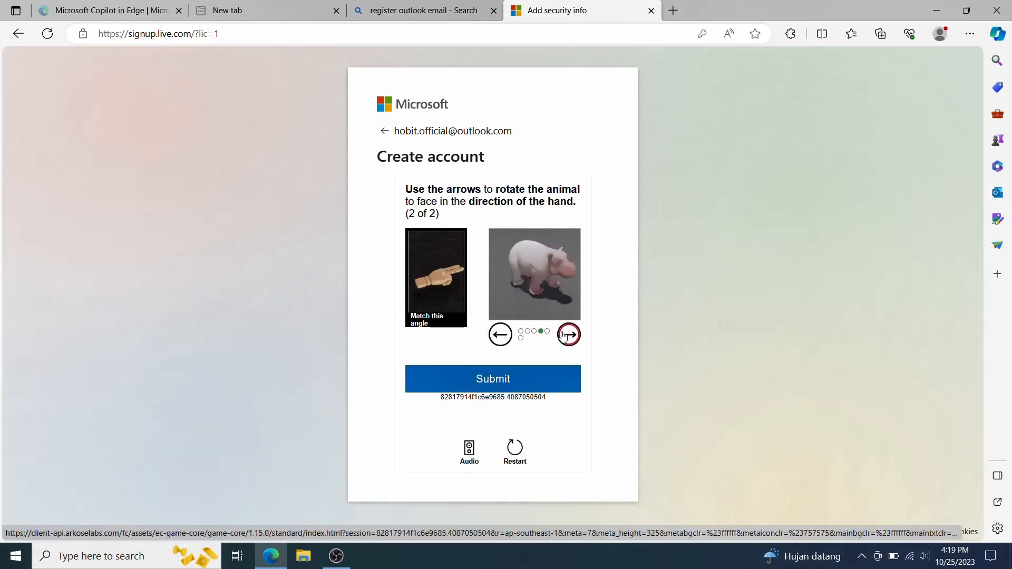
{"action": "left_click", "coordinate": [563, 336]}
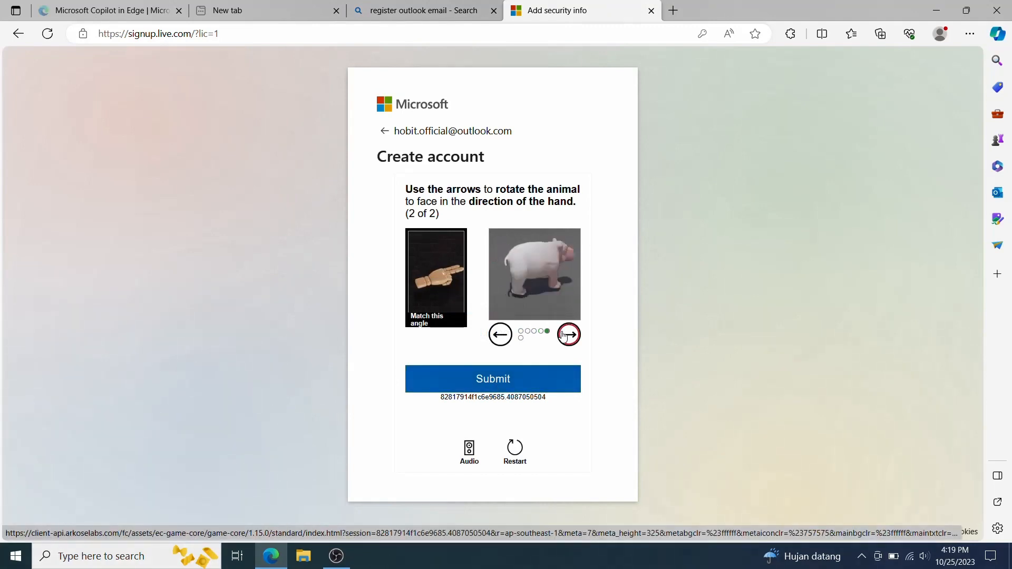
{"action": "left_click", "coordinate": [501, 387]}
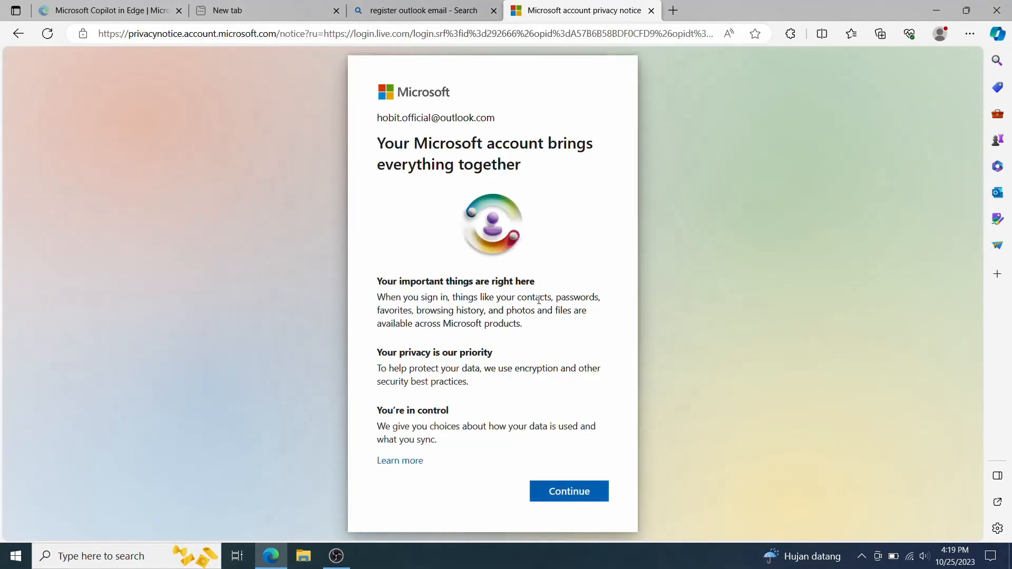
- Accept the privacy notice, stay signed in, and sign the browser into the new account
{"action": "left_click", "coordinate": [569, 491]}
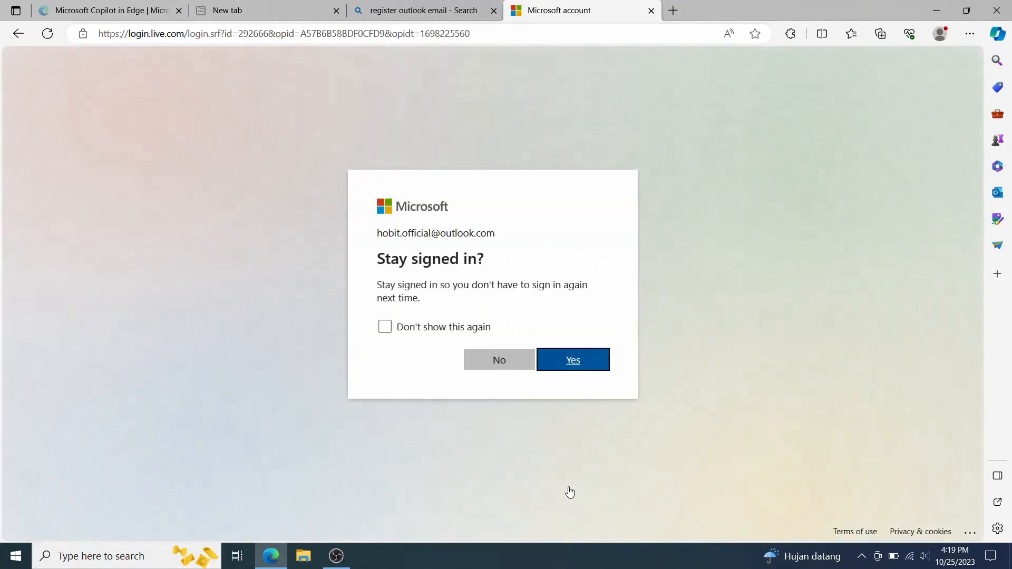
{"action": "left_click", "coordinate": [574, 361]}
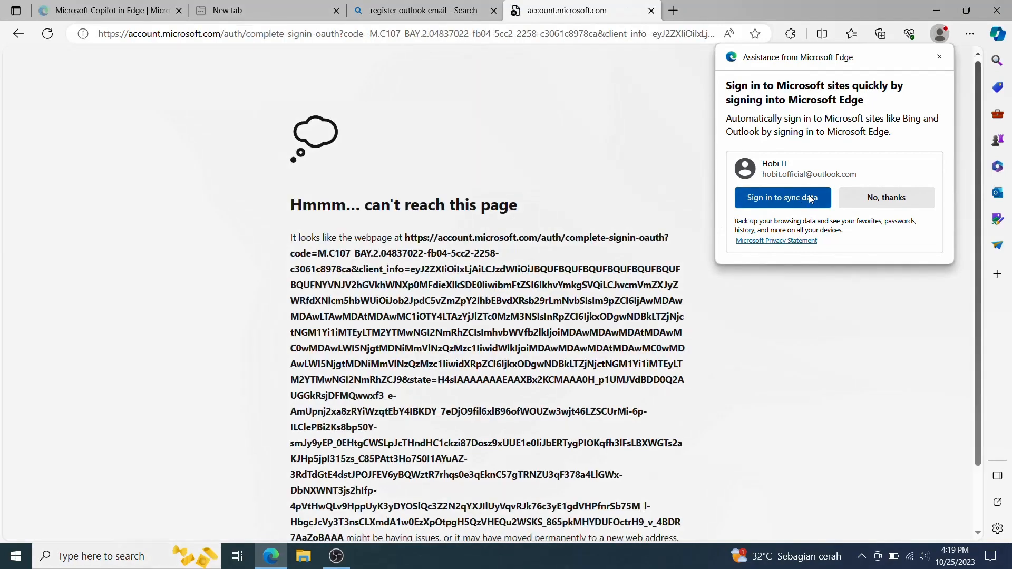
{"action": "left_click", "coordinate": [810, 198]}
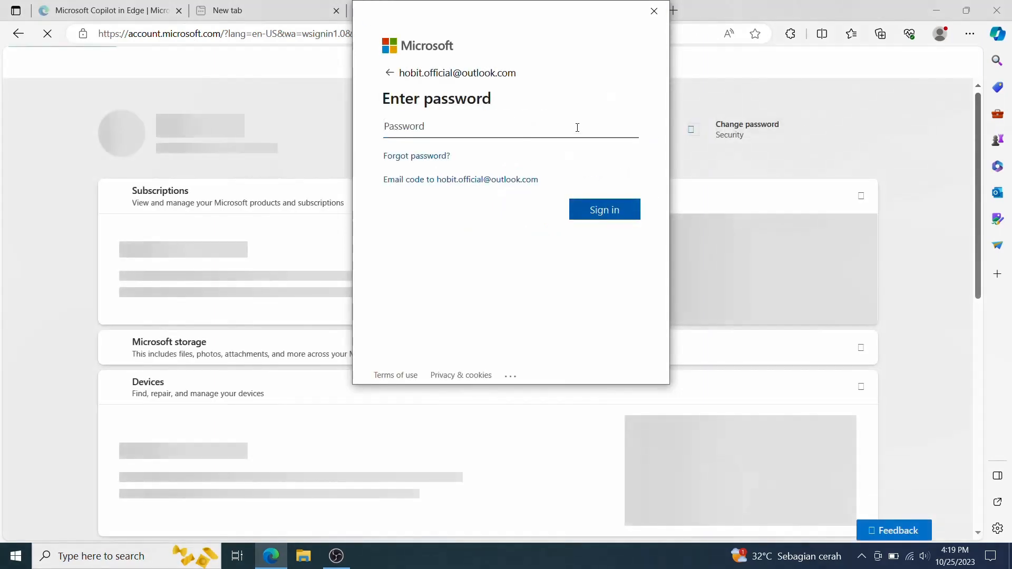
{"action": "type", "text": "••••••••"}
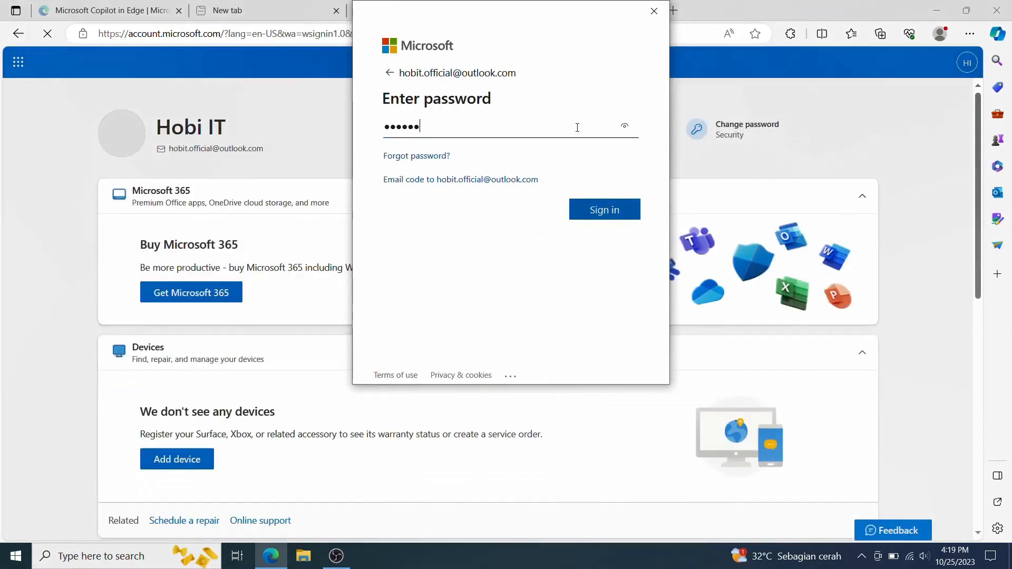
{"action": "type", "text": "•••••"}
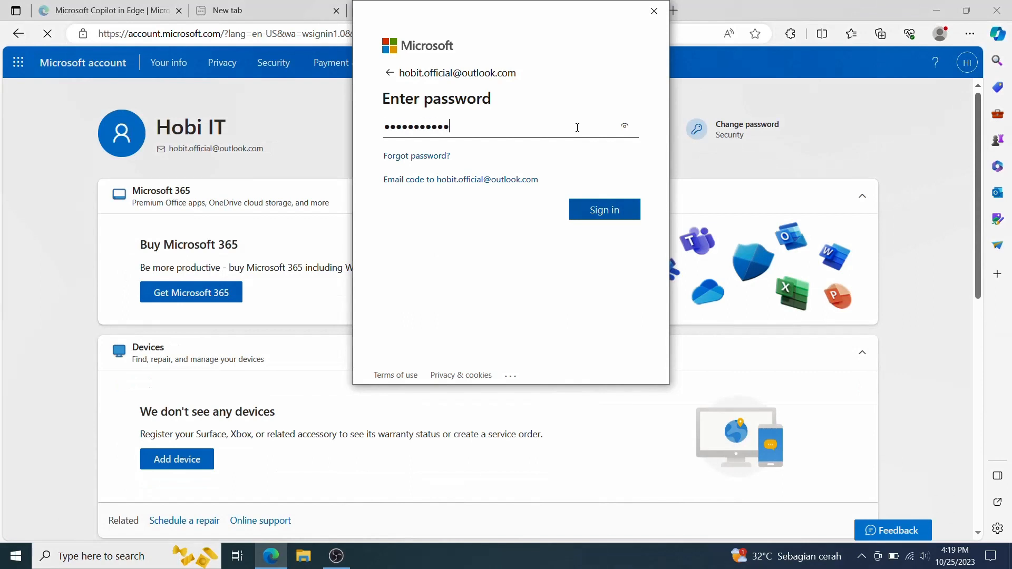
{"action": "left_click", "coordinate": [598, 211]}
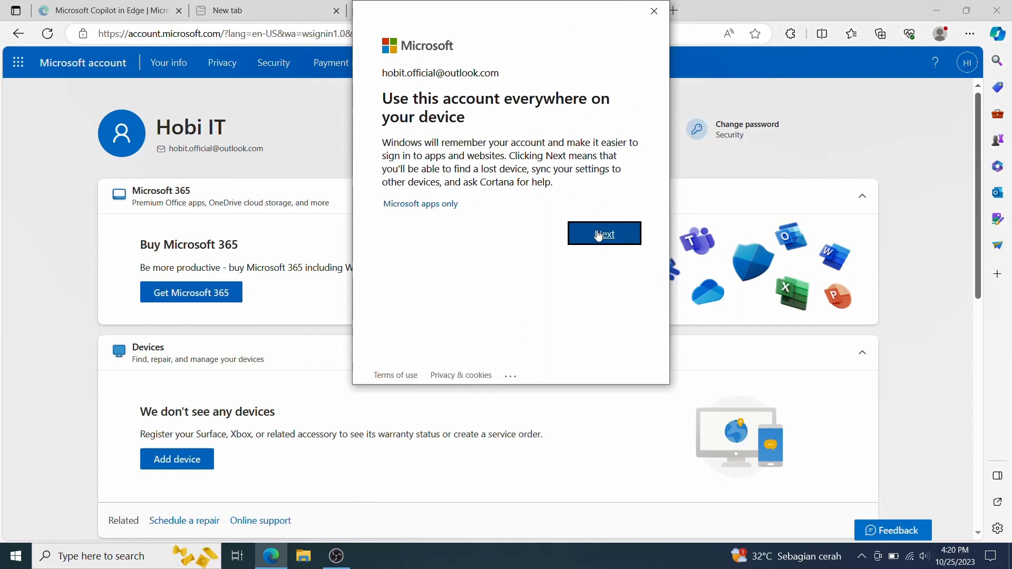
- Accept the device-wide account and Windows Hello prompts, then minimise the browser to the desktop
{"action": "left_click", "coordinate": [598, 235]}
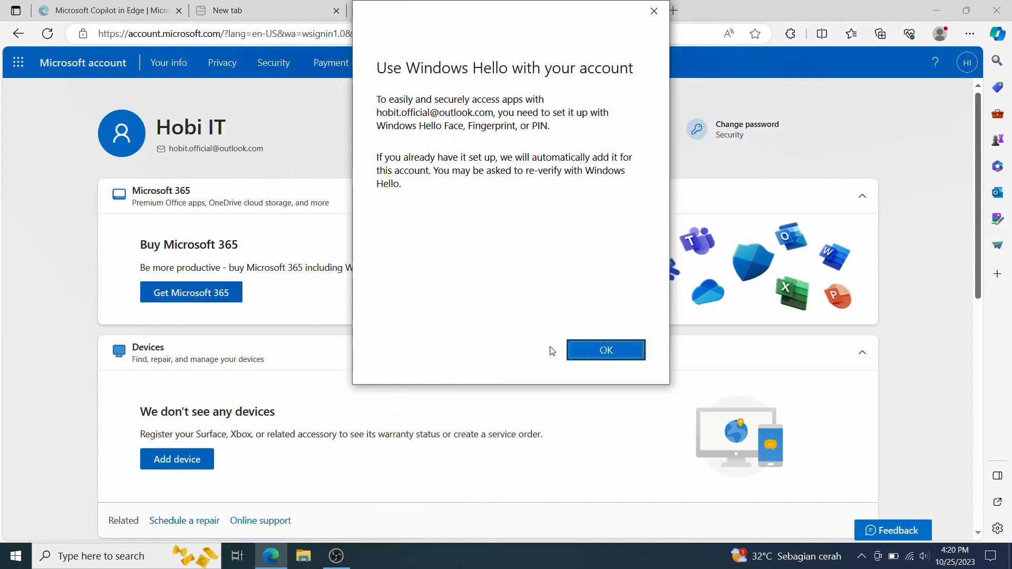
{"action": "left_click", "coordinate": [575, 345]}
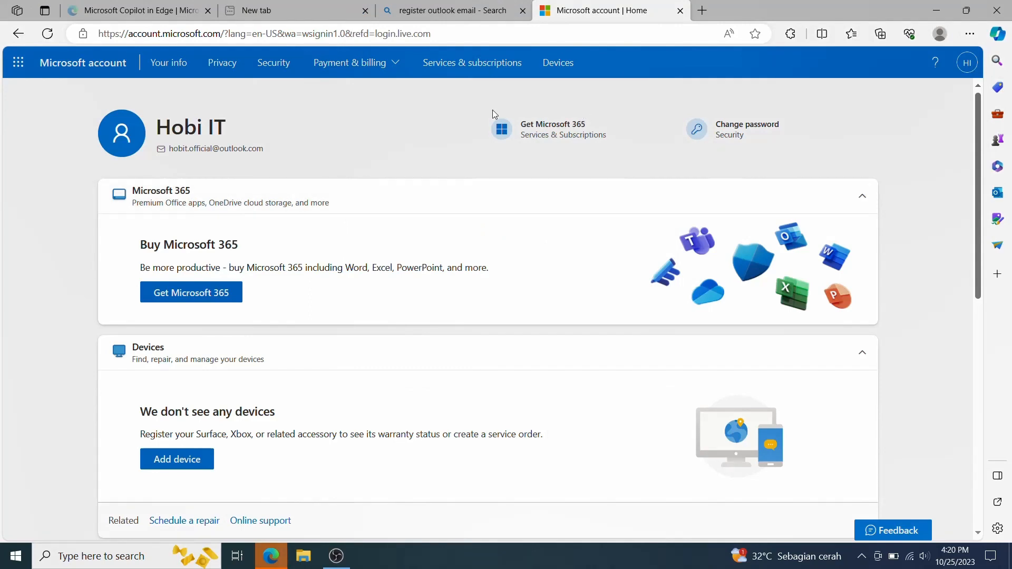
{"action": "left_click", "coordinate": [420, 6]}
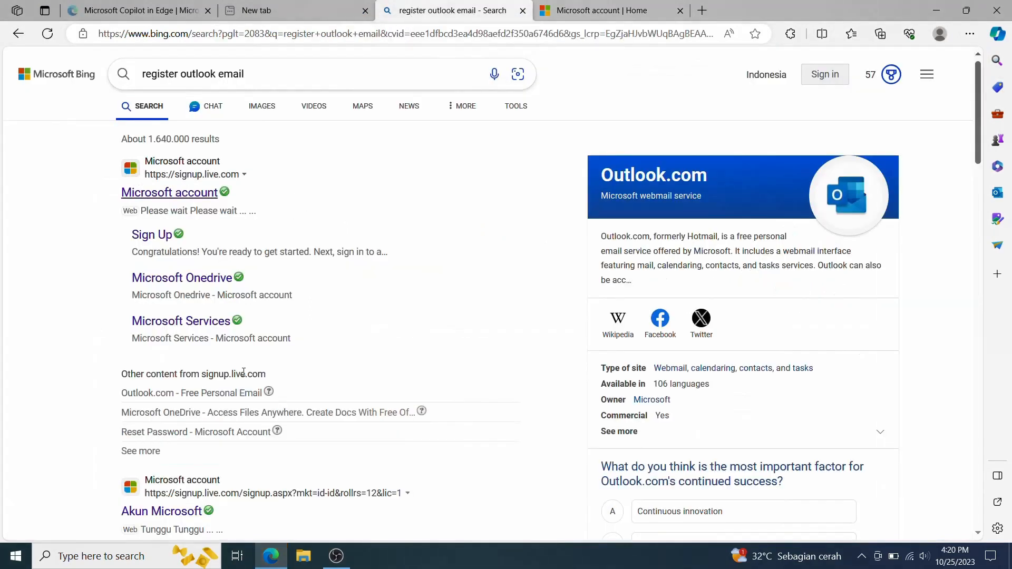
{"action": "left_click", "coordinate": [271, 556]}
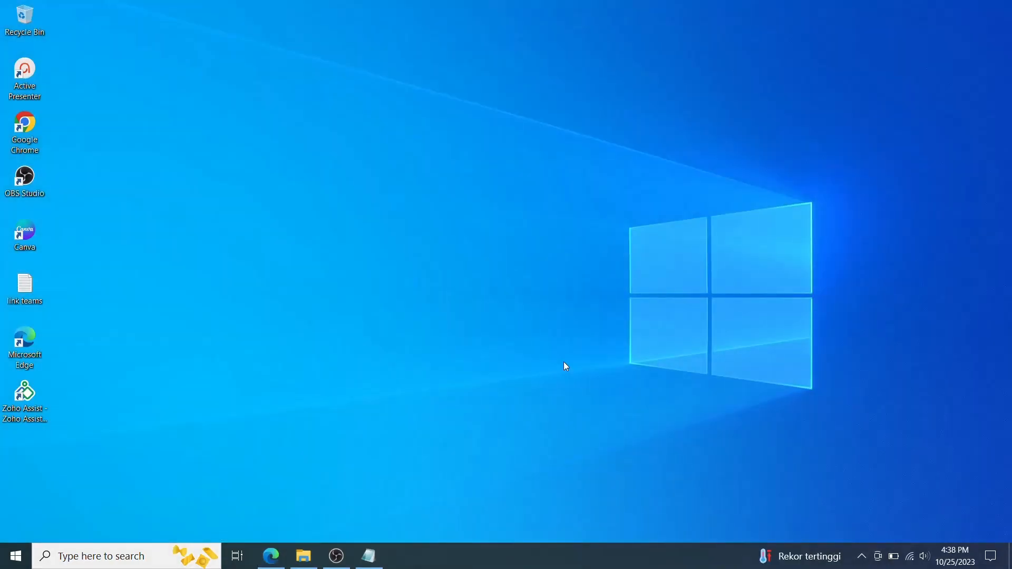
- Launch Outlook 2016 by searching 'out' in the Start menu
{"action": "left_click", "coordinate": [16, 556]}
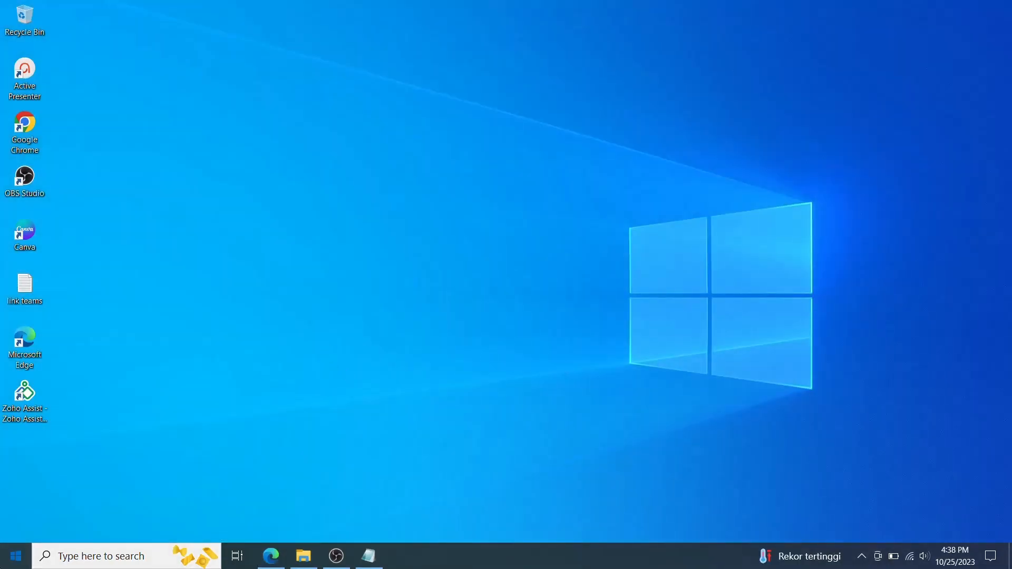
{"action": "type", "text": "out"}
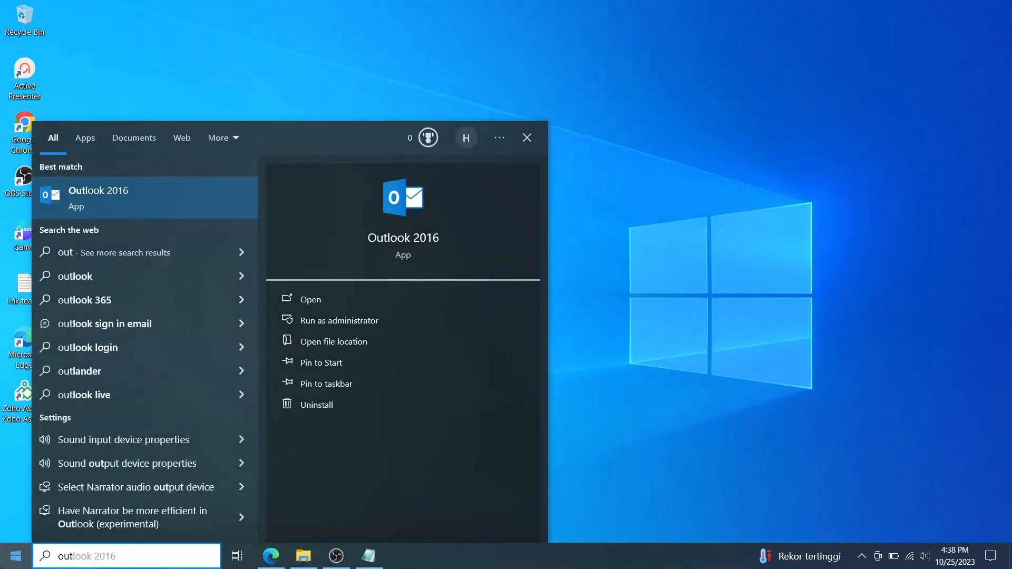
{"action": "key", "text": "Return"}
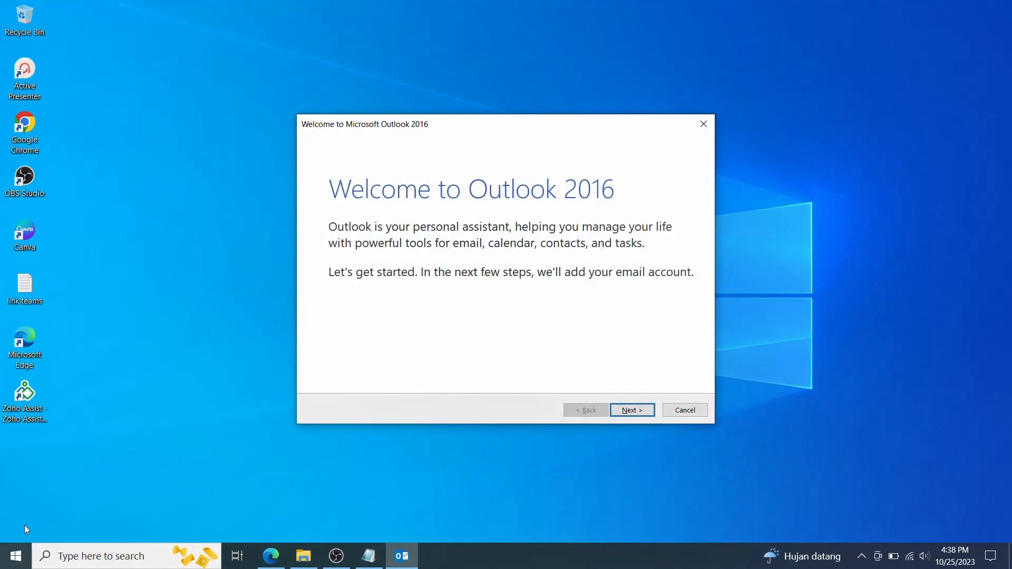
- In Auto Account Setup, enter the display name, new outlook.com address and password twice, then start configuration
{"action": "left_click", "coordinate": [636, 411]}
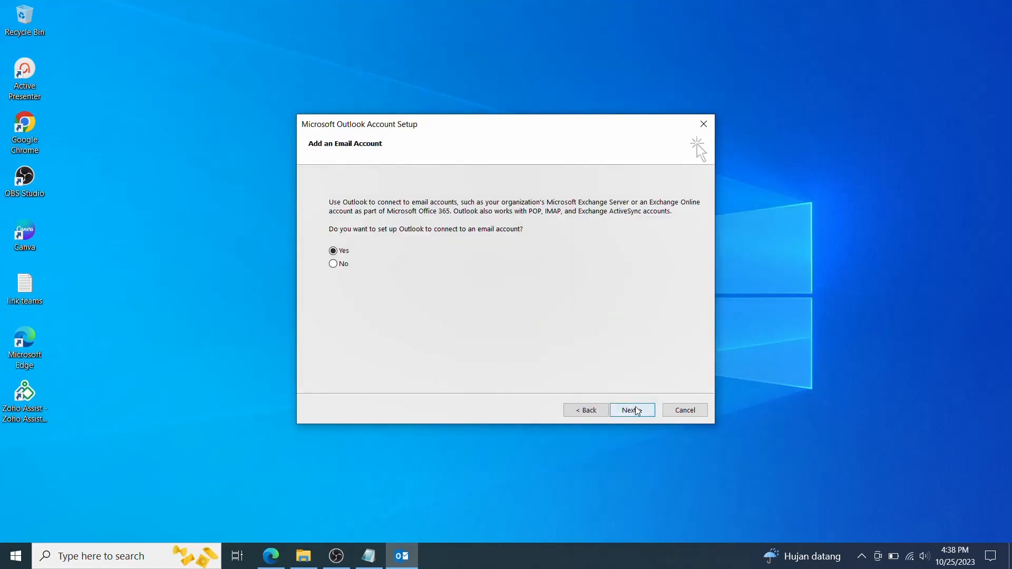
{"action": "left_click", "coordinate": [637, 410]}
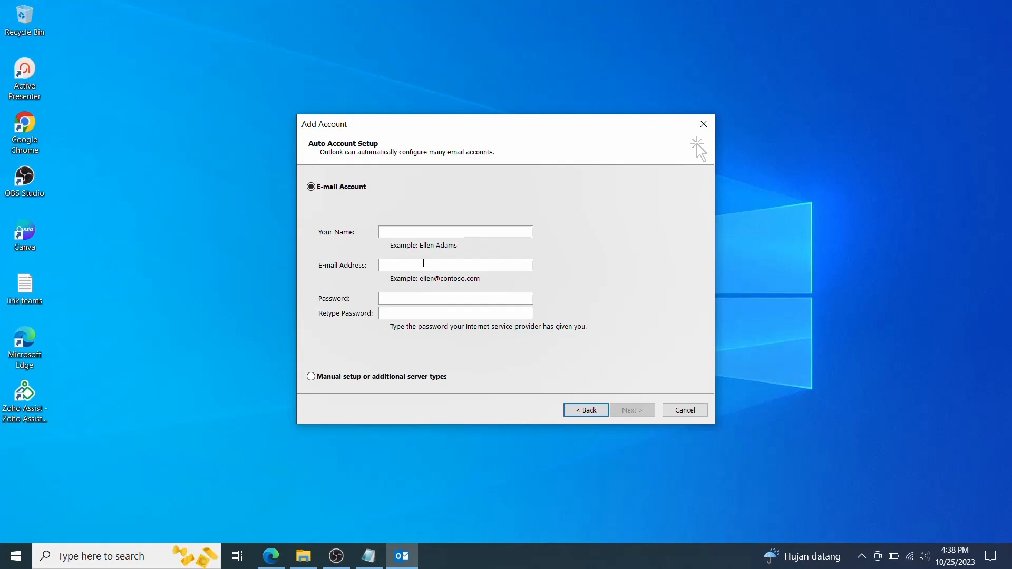
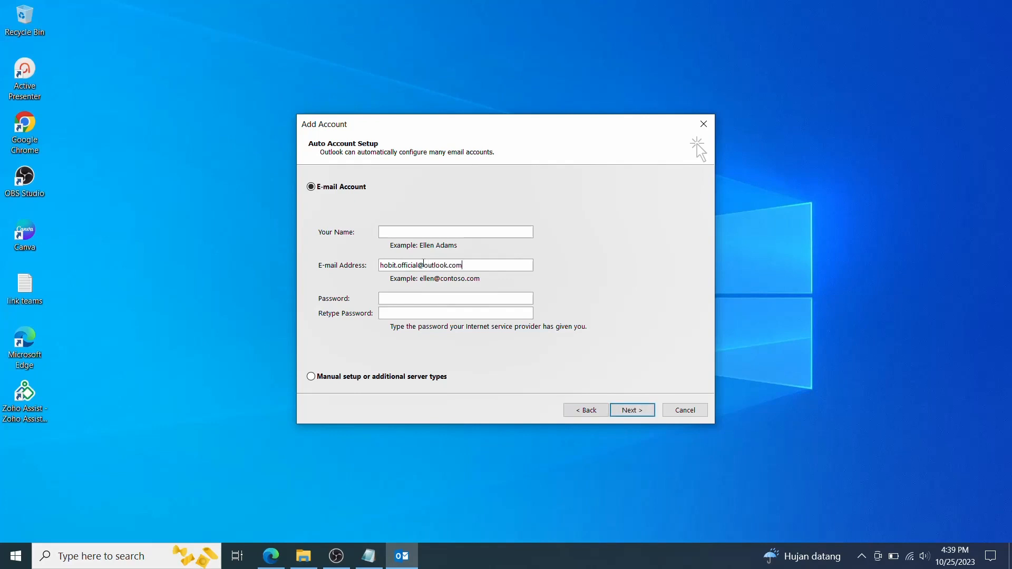
{"action": "type", "text": "*"}
{"action": "type", "text": "******"}
{"action": "type", "text": "*******"}
{"action": "type", "text": "*********"}
{"action": "type", "text": "****"}
{"action": "type", "text": "H"}
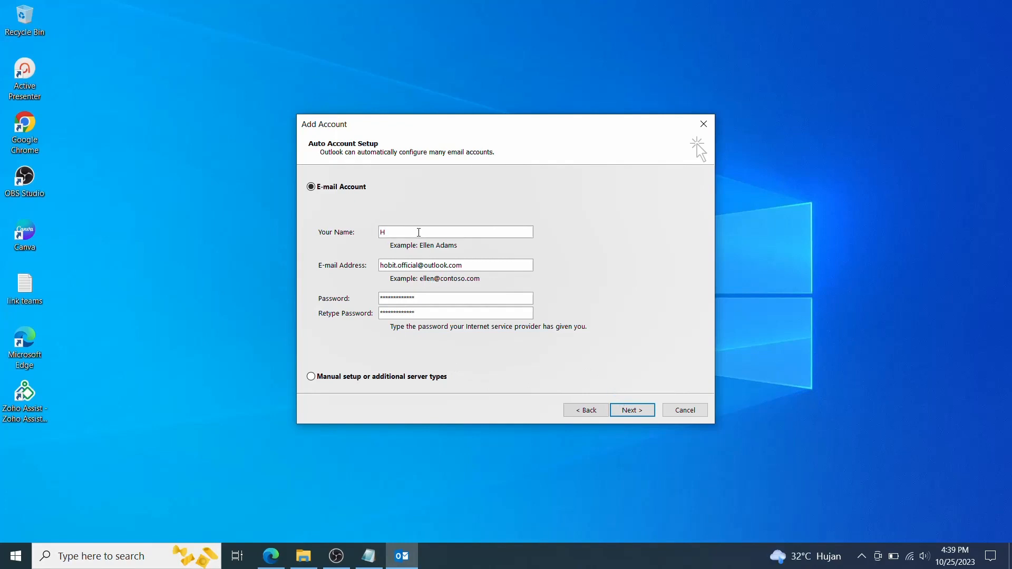
{"action": "type", "text": "obi IT"}
{"action": "left_click", "coordinate": [619, 412]}
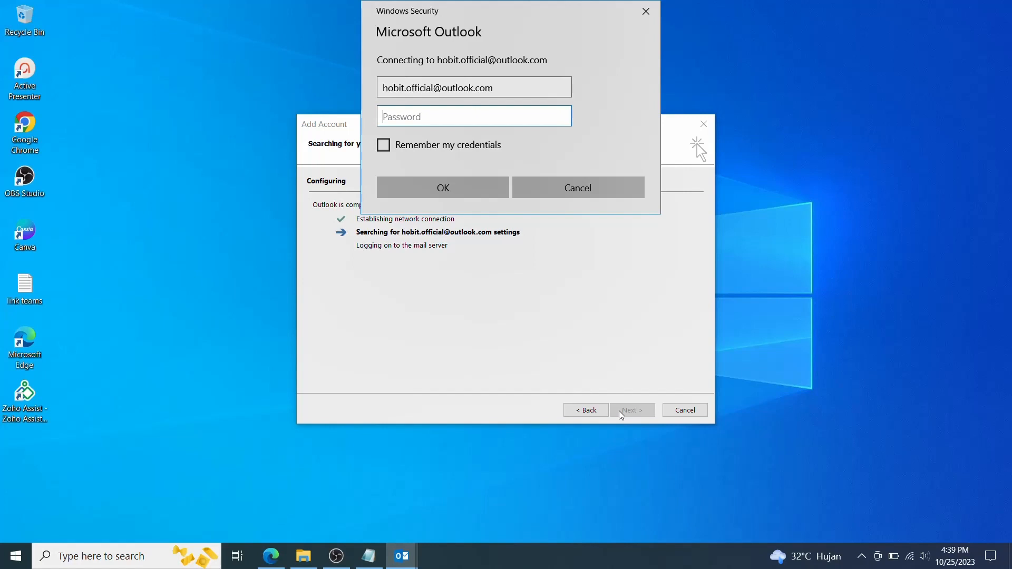
- Enter the account password in Windows Security with Remember my credentials ticked, then finish setup
{"action": "type", "text": "•••••••••••••"}
{"action": "left_click", "coordinate": [435, 150]}
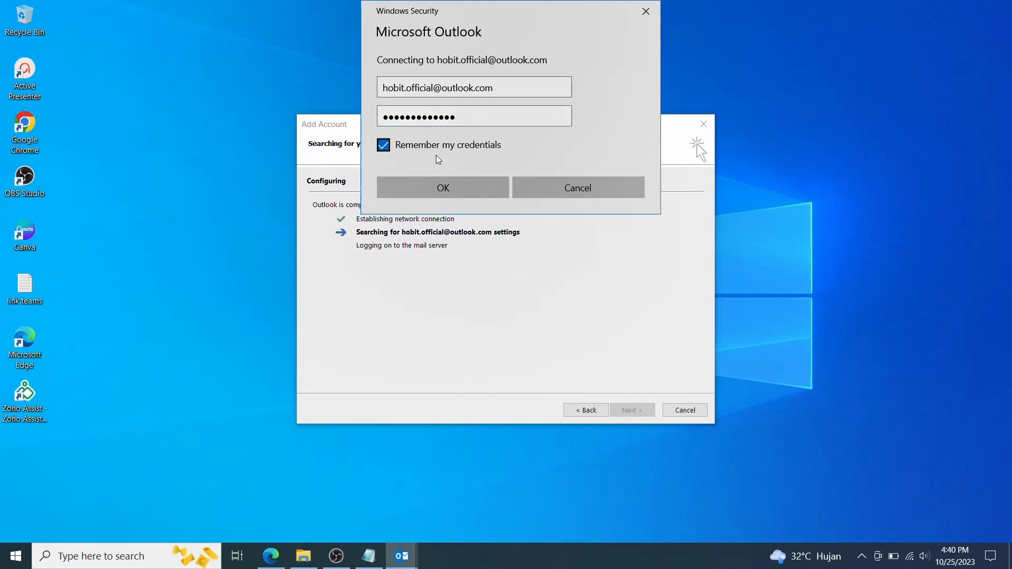
{"action": "left_click", "coordinate": [441, 189]}
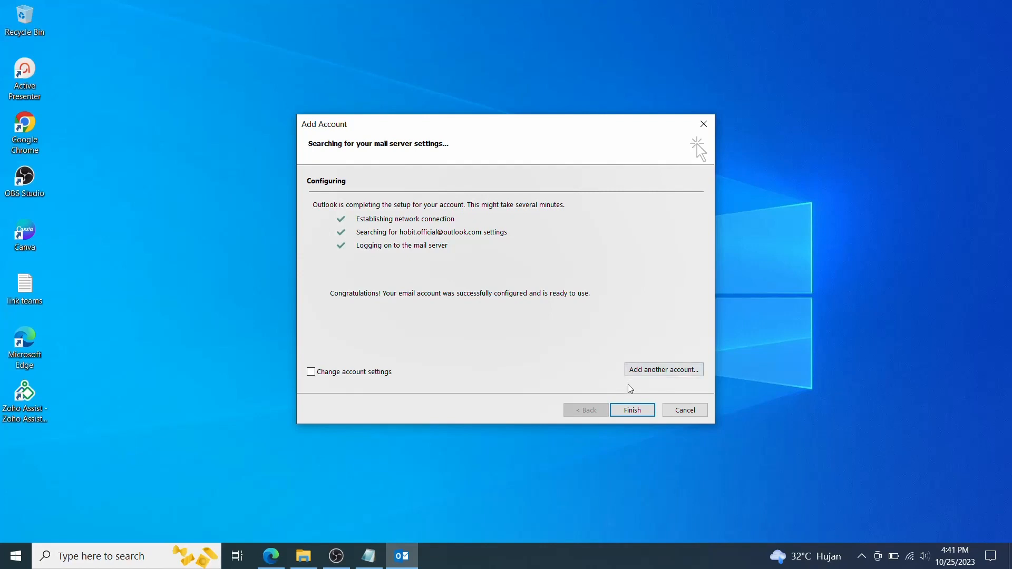
{"action": "left_click", "coordinate": [631, 410]}
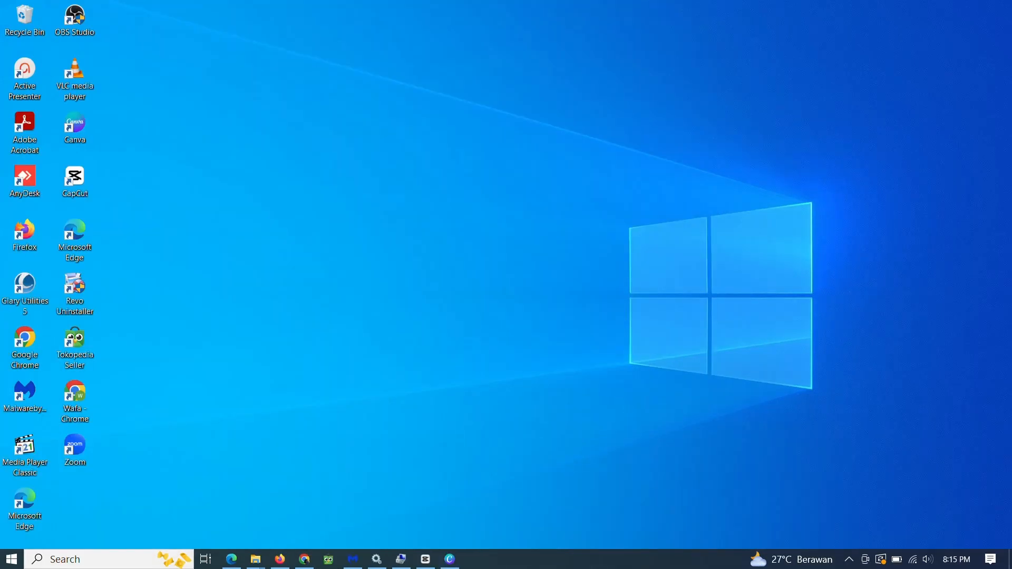
- Refresh the desktop, then search 'ou' in Start and launch the best match
{"action": "right_click", "coordinate": [419, 361]}
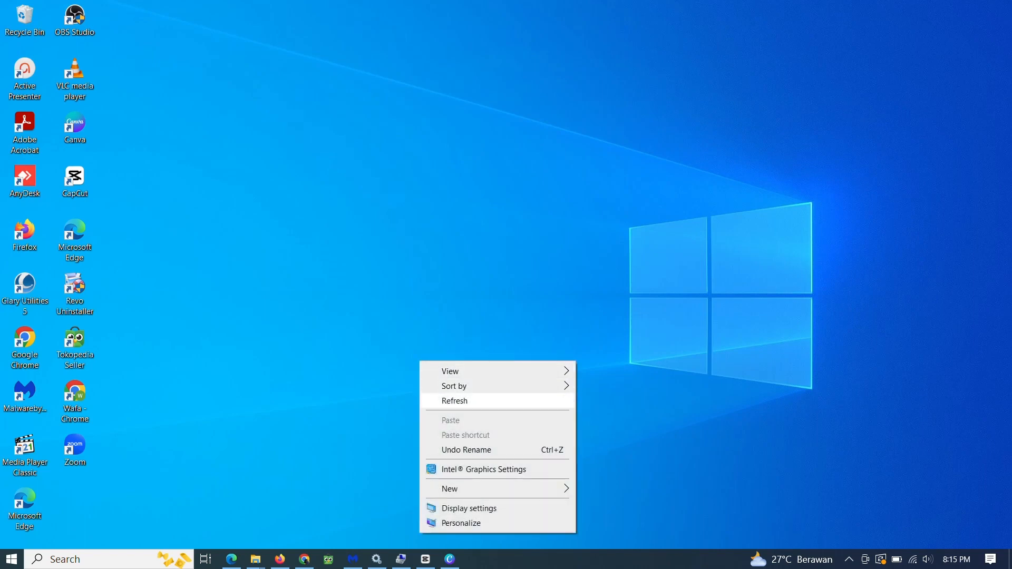
{"action": "left_click", "coordinate": [455, 400]}
{"action": "left_click", "coordinate": [11, 558]}
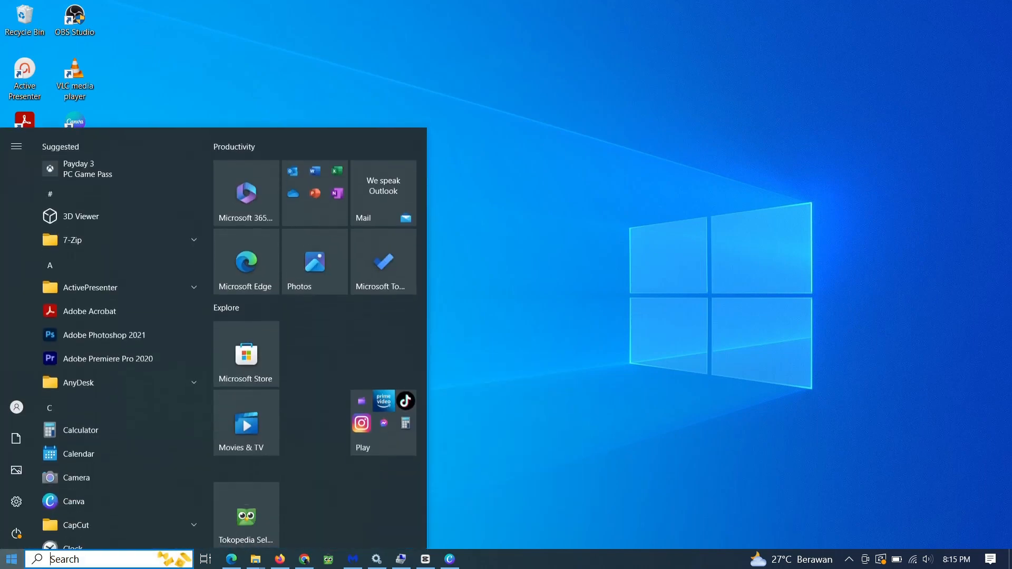
{"action": "type", "text": "ou"}
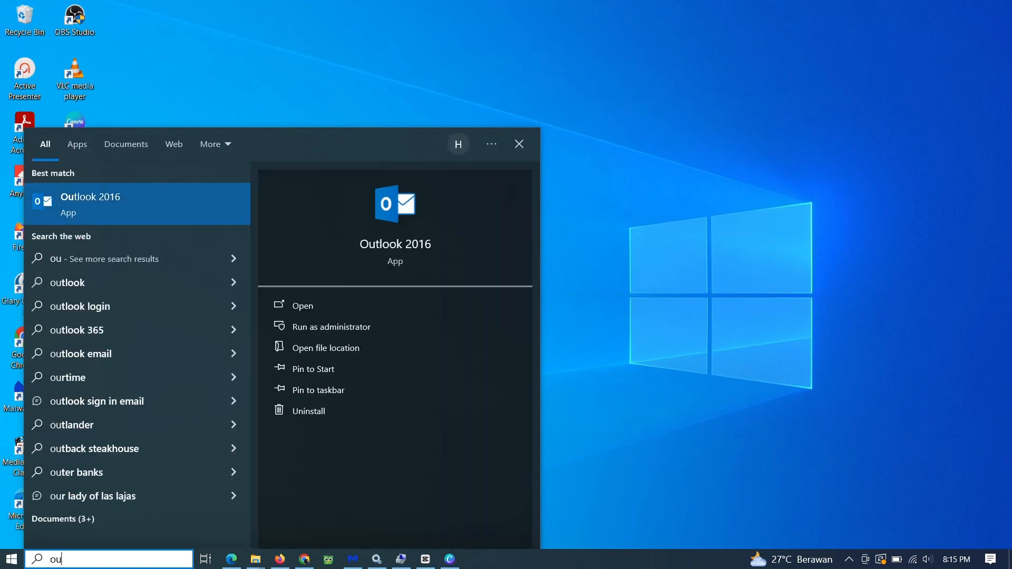
{"action": "key", "text": "Return"}
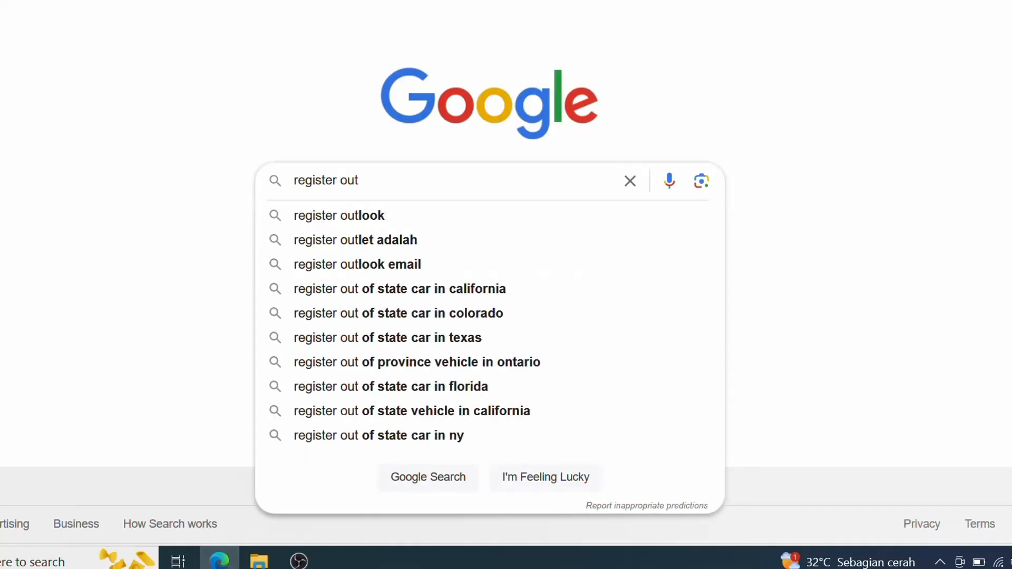
- Search 'register outlook email', choose a new outlook.com address, and submit the desired username
{"action": "key", "text": "Down"}
{"action": "key", "text": "Down"}
{"action": "key", "text": "Down"}
{"action": "key", "text": "Return"}
{"action": "scroll", "coordinate": [339, 244], "scroll_direction": "down", "scroll_amount": 5}
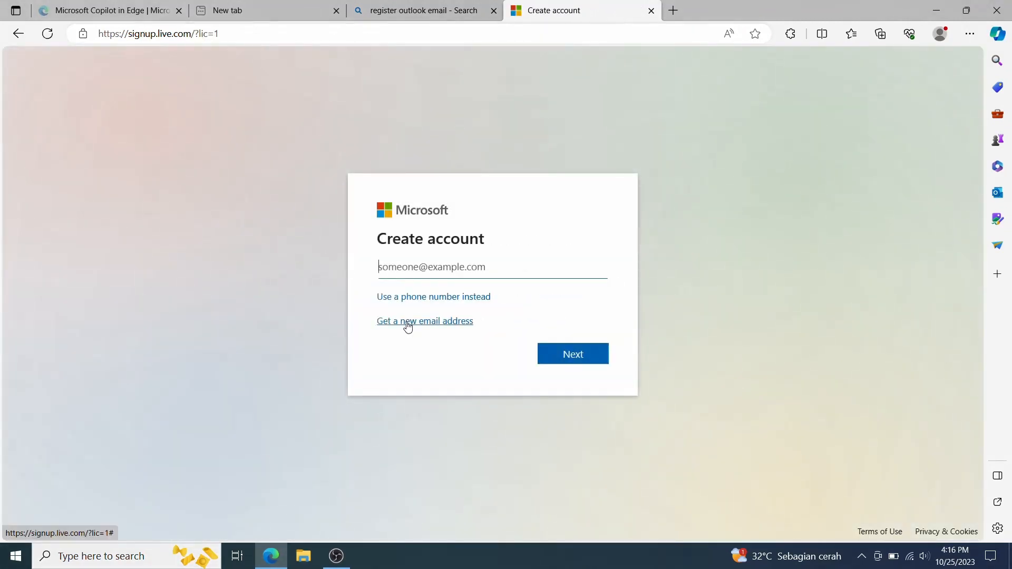
{"action": "left_click", "coordinate": [407, 324]}
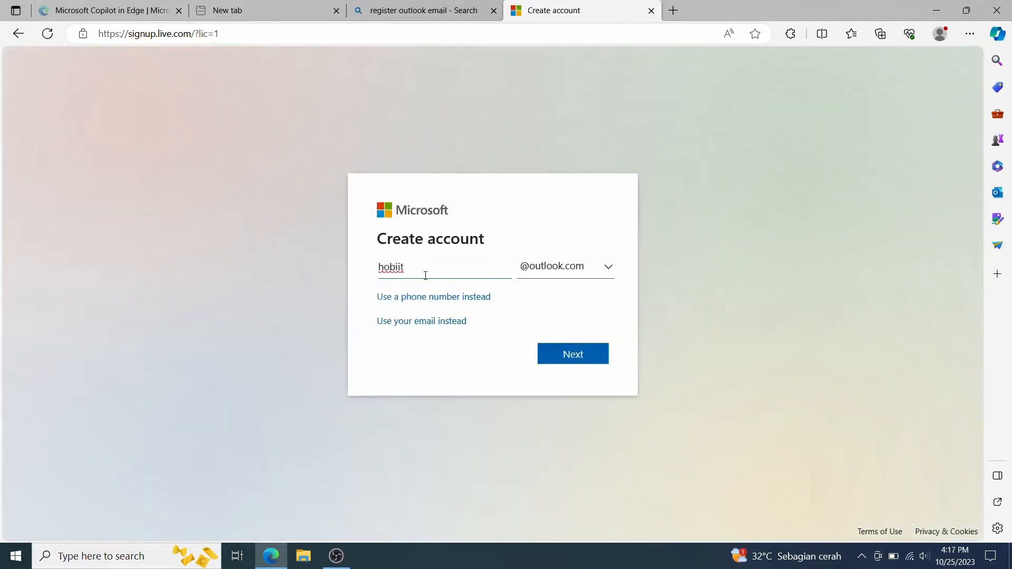
{"action": "left_click", "coordinate": [555, 356]}
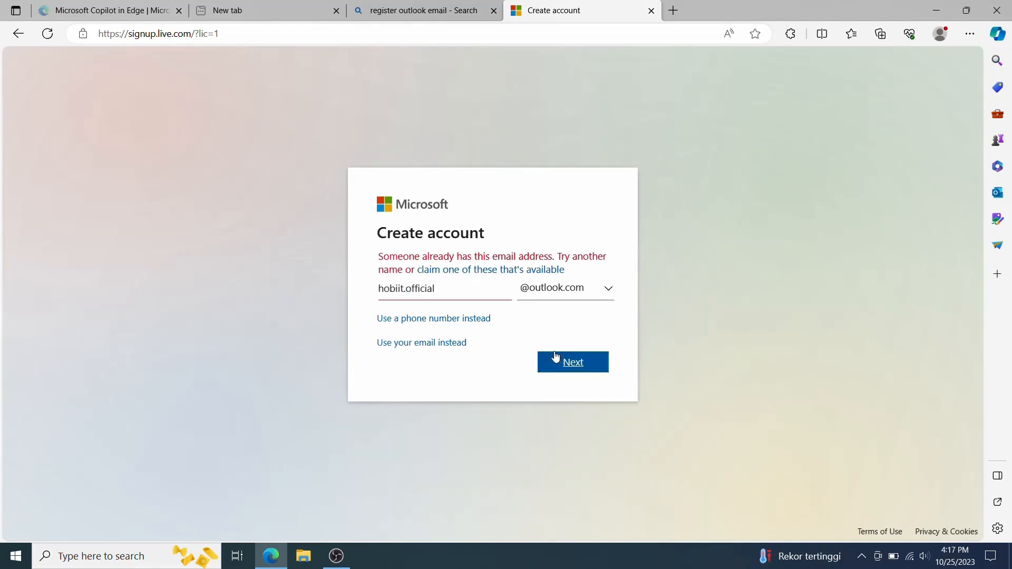